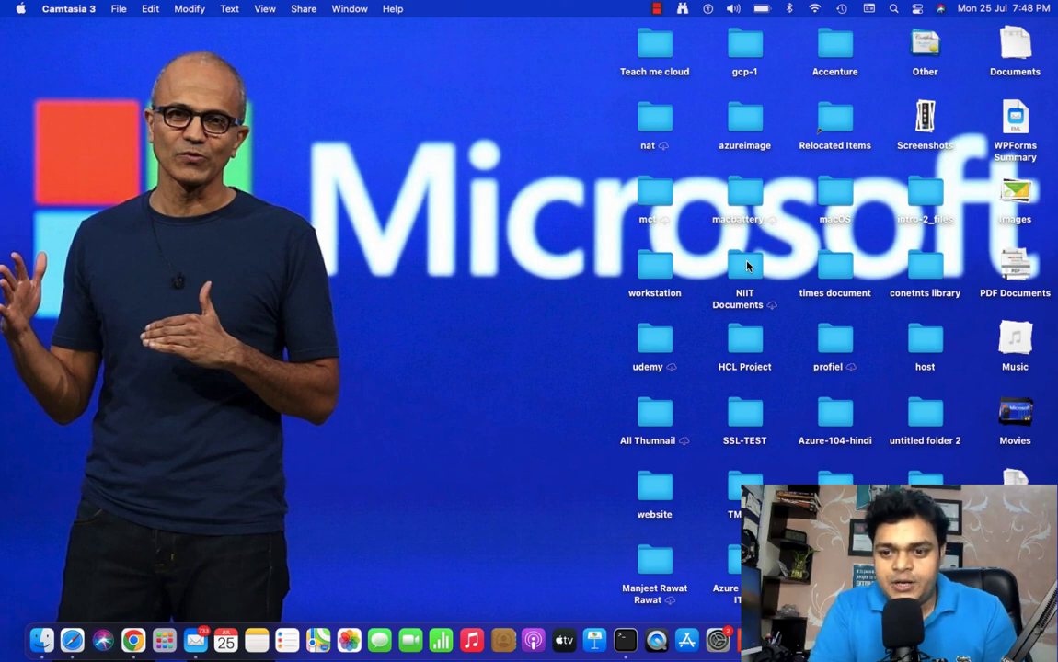
{"action": "left_click", "coordinate": [1019, 419]}
{"action": "left_click", "coordinate": [1020, 421]}
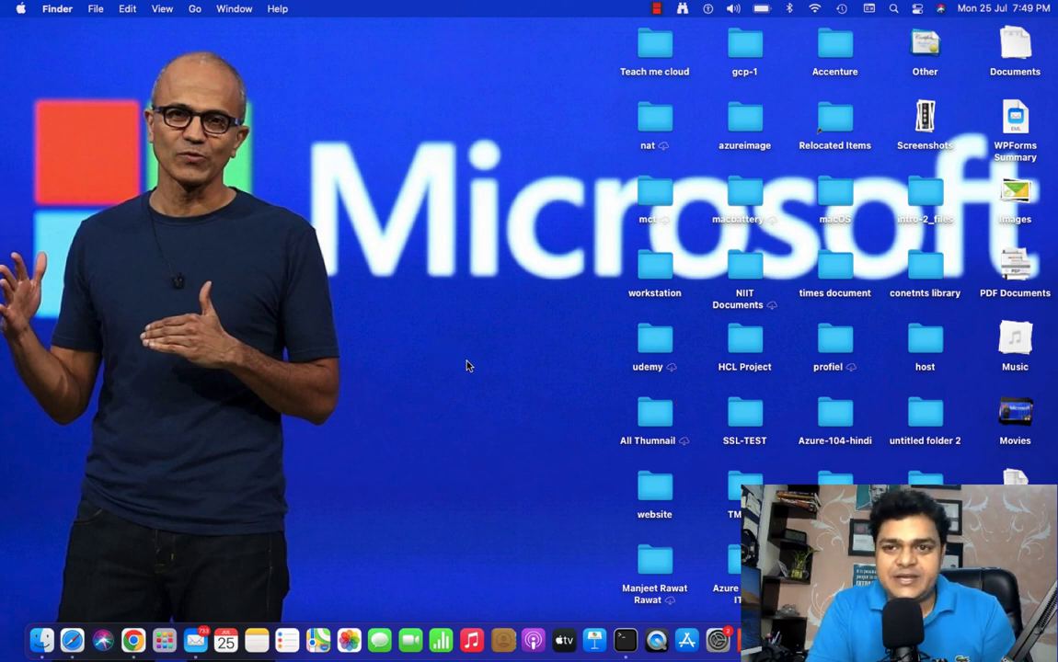
Switch to the browser's Office home page and open Admin from the full list of Office apps
{"action": "key", "text": "ctrl+Right"}
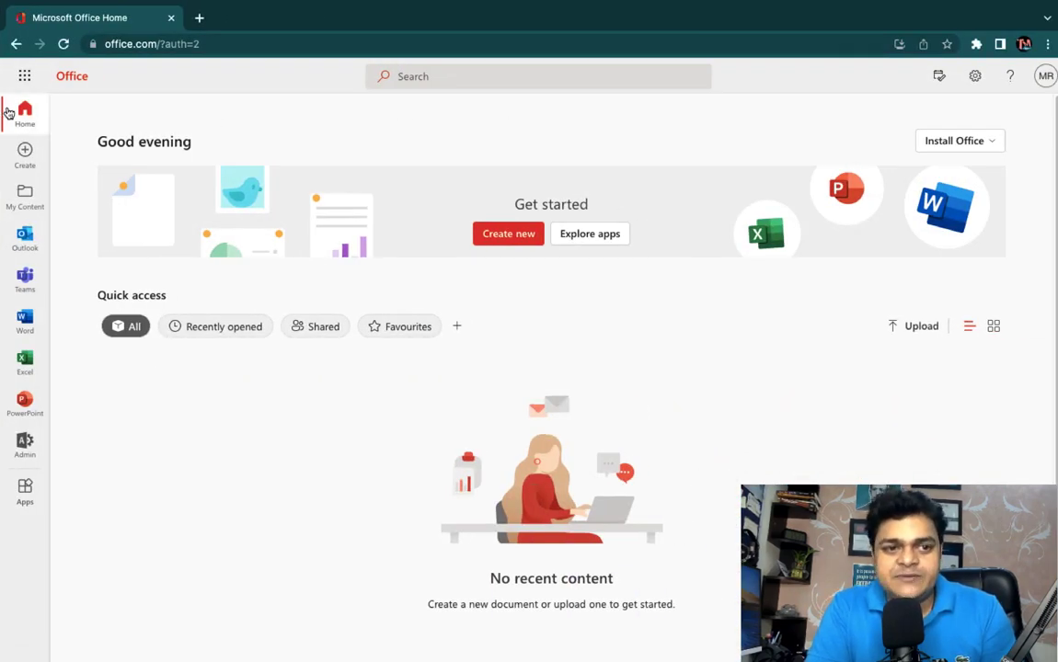
{"action": "left_click", "coordinate": [25, 77]}
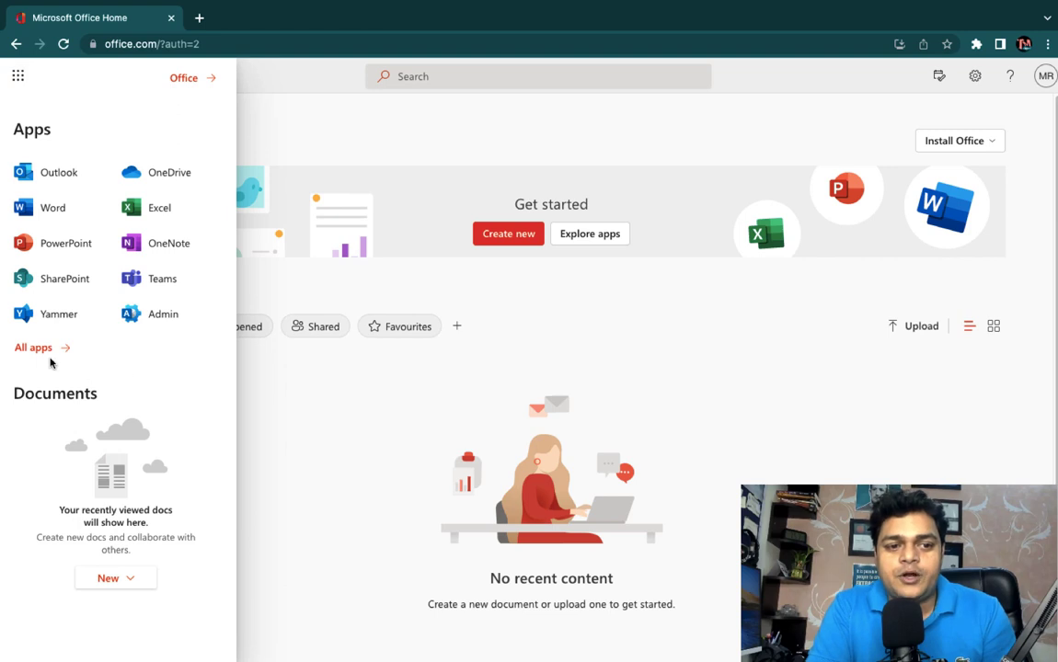
{"action": "left_click", "coordinate": [44, 350]}
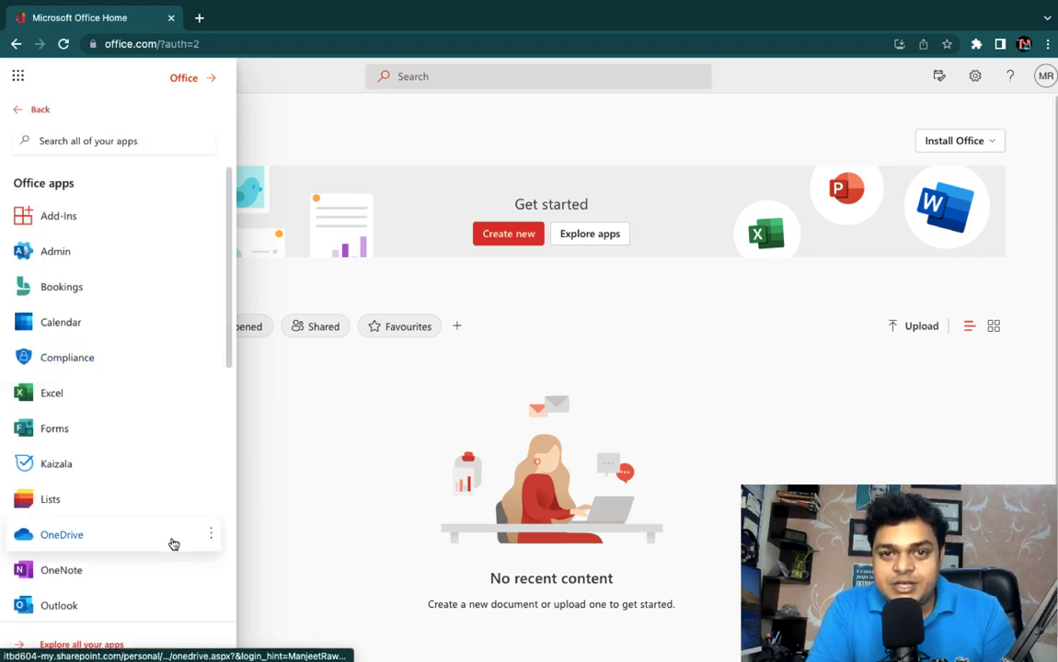
{"action": "scroll", "coordinate": [173, 545], "scroll_direction": "down", "scroll_amount": 8}
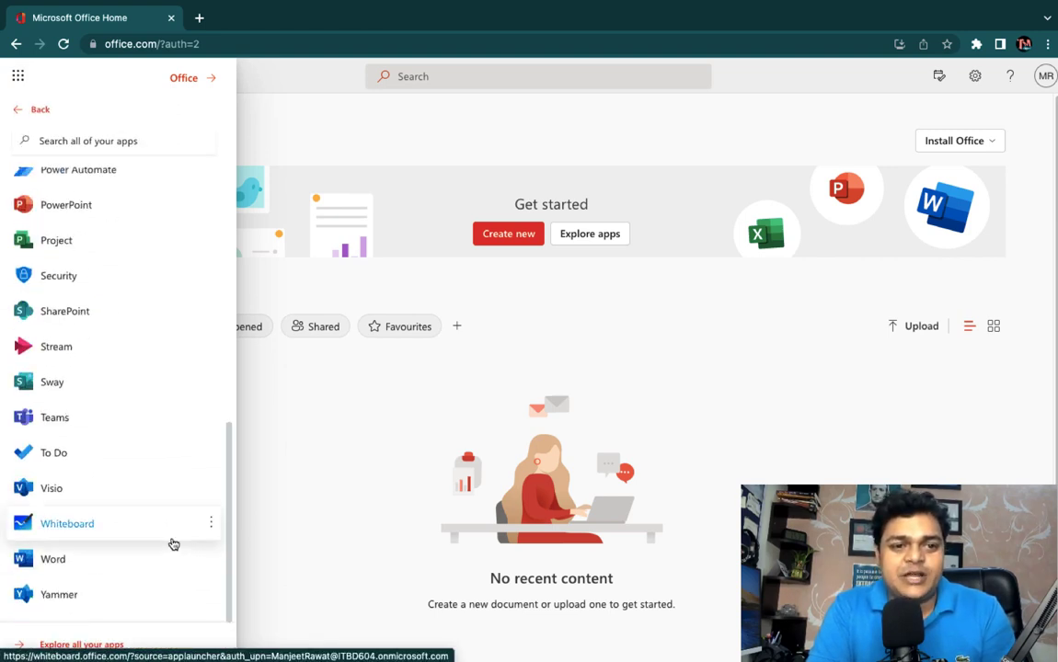
{"action": "scroll", "coordinate": [173, 545], "scroll_direction": "up", "scroll_amount": 8}
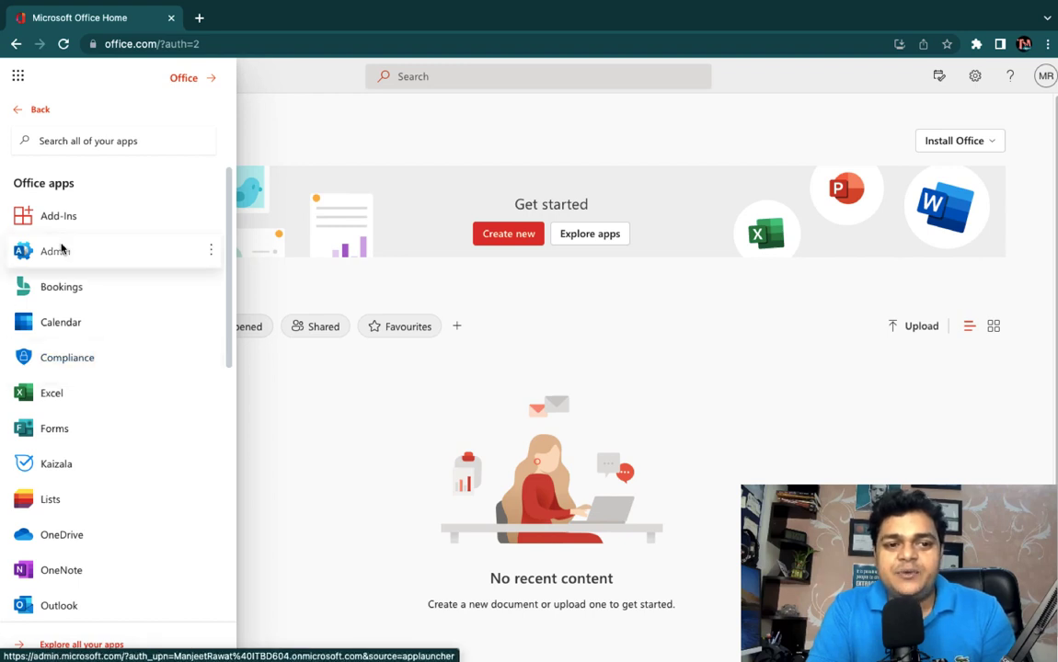
{"action": "left_click", "coordinate": [57, 250]}
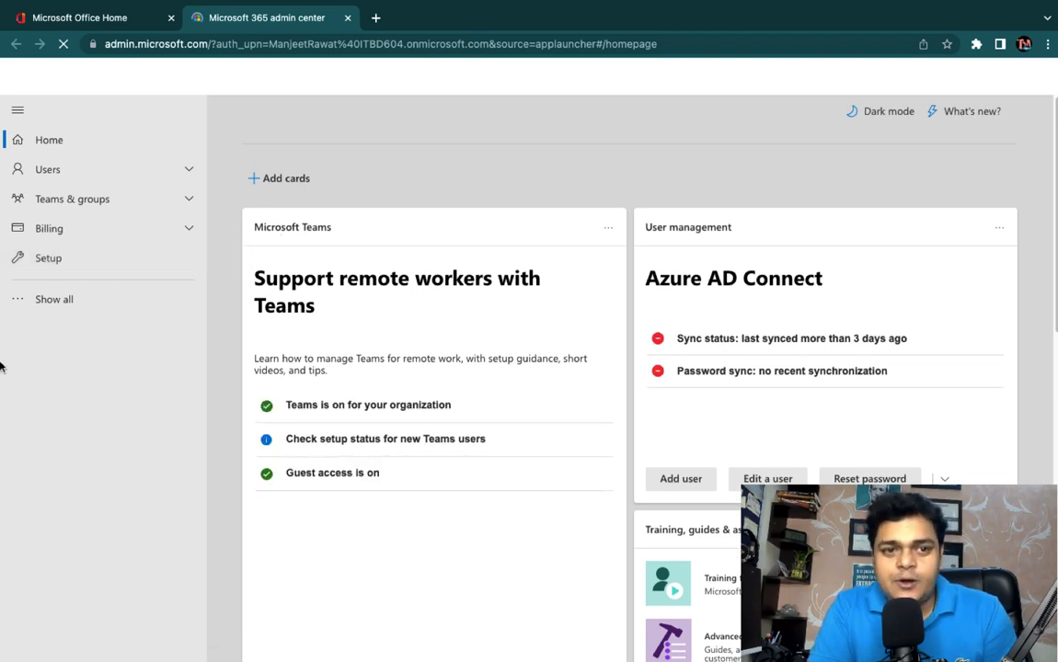
Open the Exchange admin center from the Microsoft 365 admin center, signing in with the organization's admin account and passing the account-protection prompt
{"action": "left_click", "coordinate": [51, 301]}
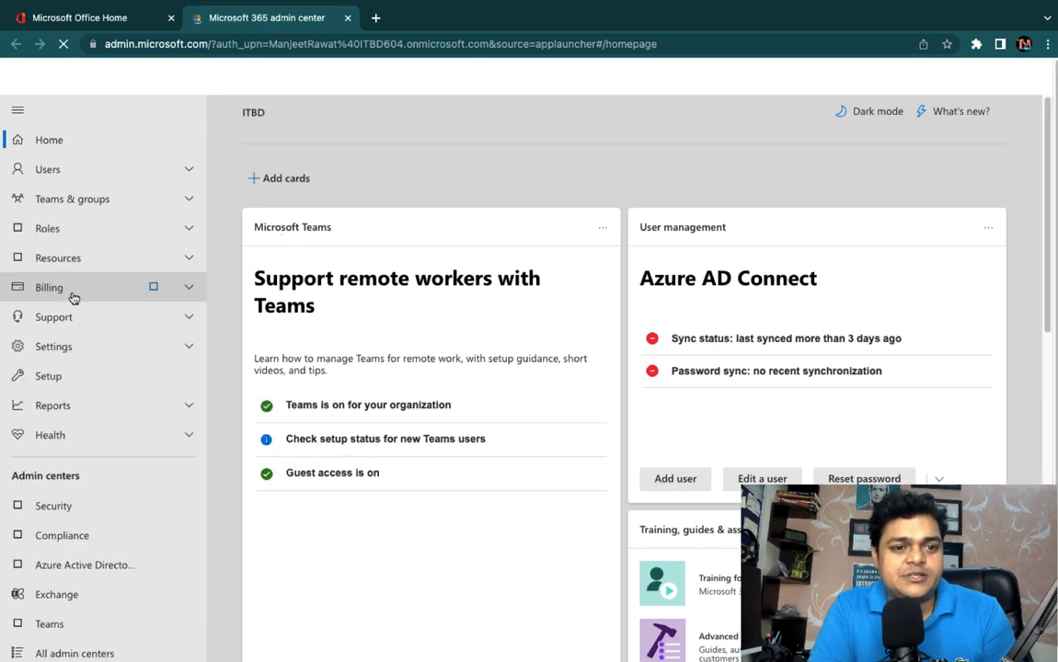
{"action": "scroll", "coordinate": [90, 366], "scroll_direction": "down", "scroll_amount": 1}
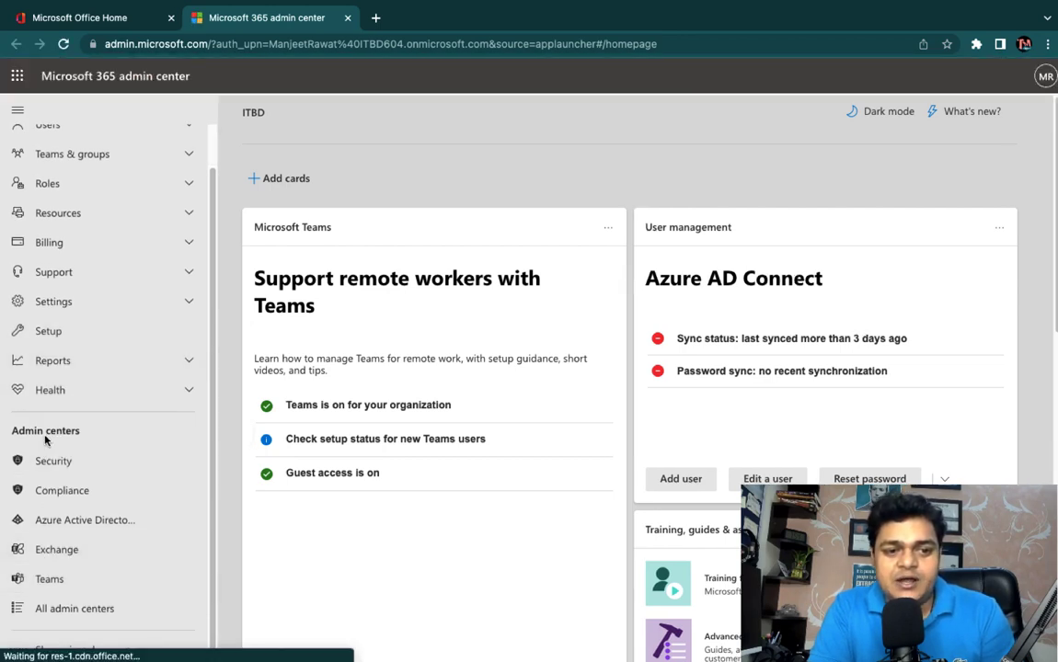
{"action": "left_click", "coordinate": [53, 549]}
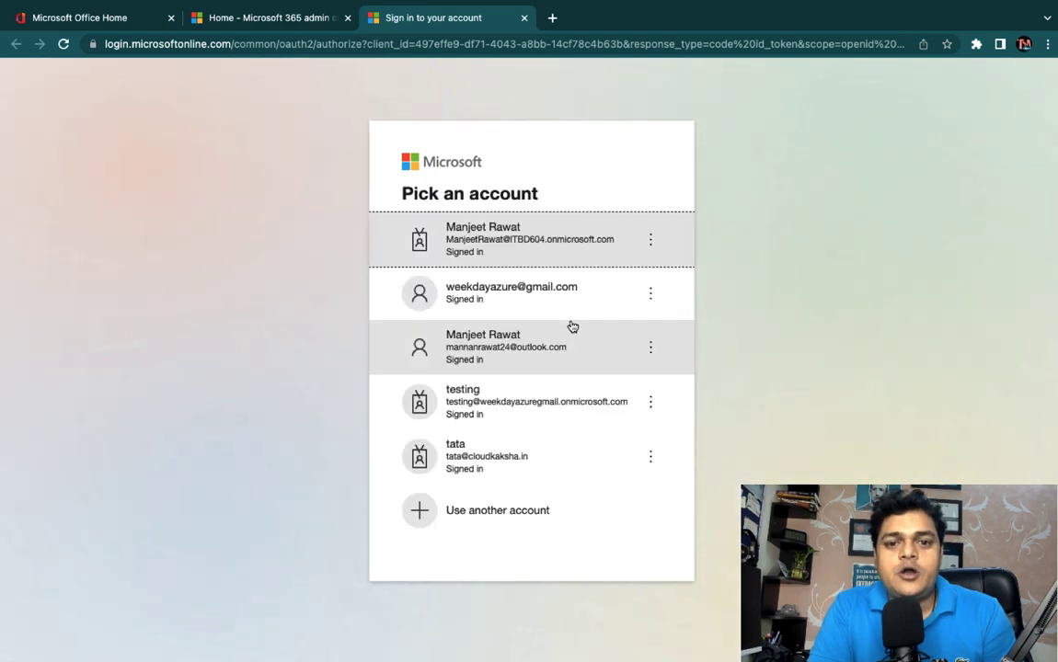
{"action": "left_click", "coordinate": [545, 238]}
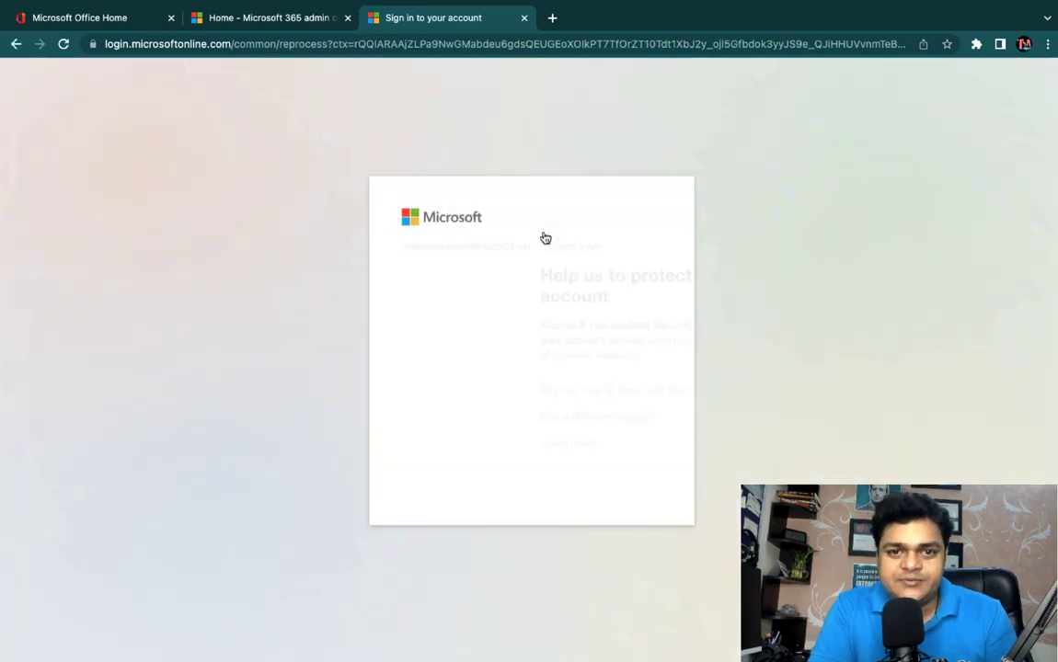
{"action": "left_click", "coordinate": [551, 394]}
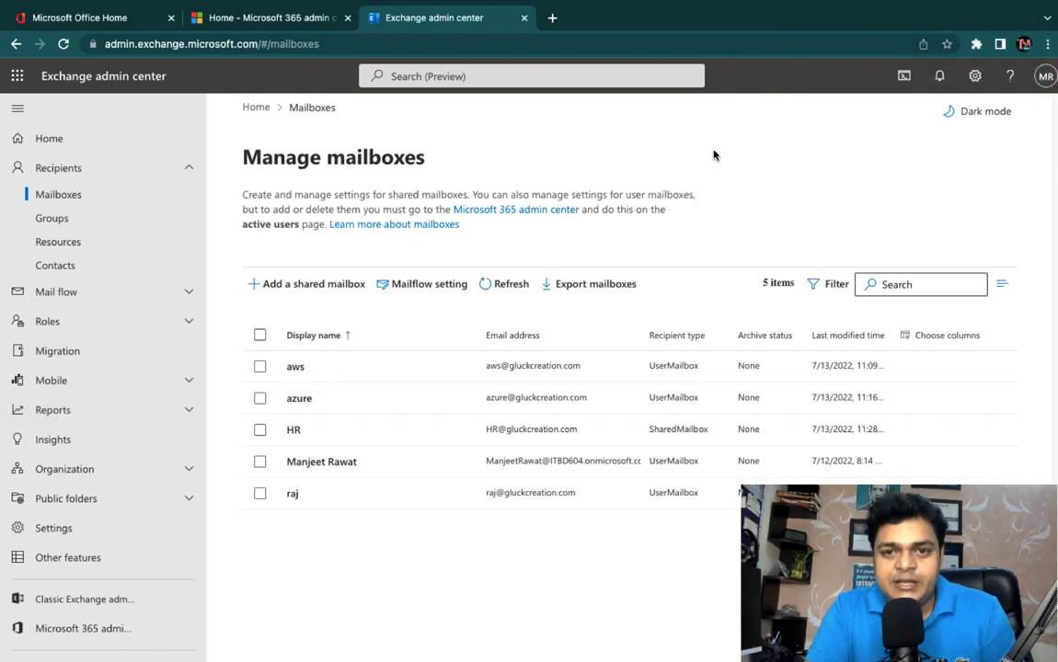
Start a new migration batch on the Migration page and name it Migration-tasks
{"action": "left_click", "coordinate": [55, 357]}
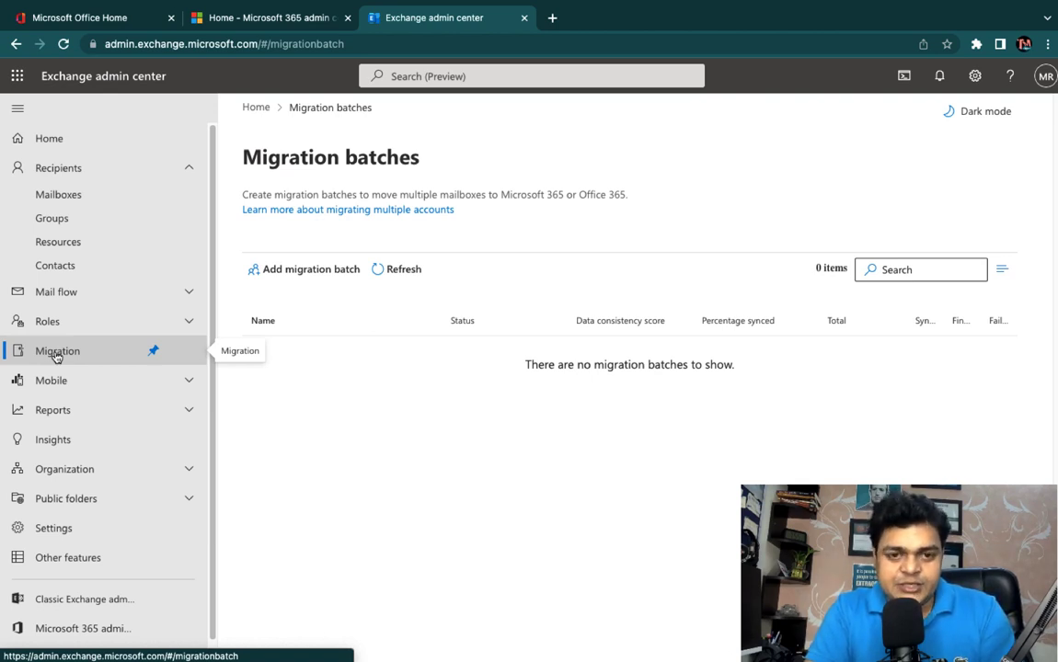
{"action": "left_click", "coordinate": [284, 272]}
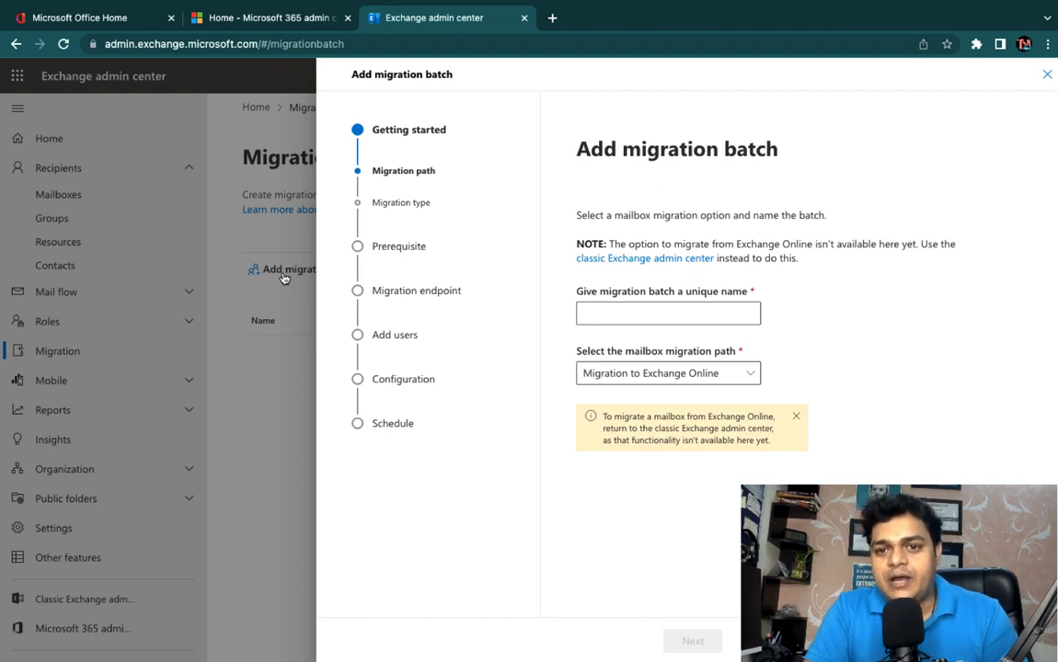
{"action": "left_click", "coordinate": [647, 315]}
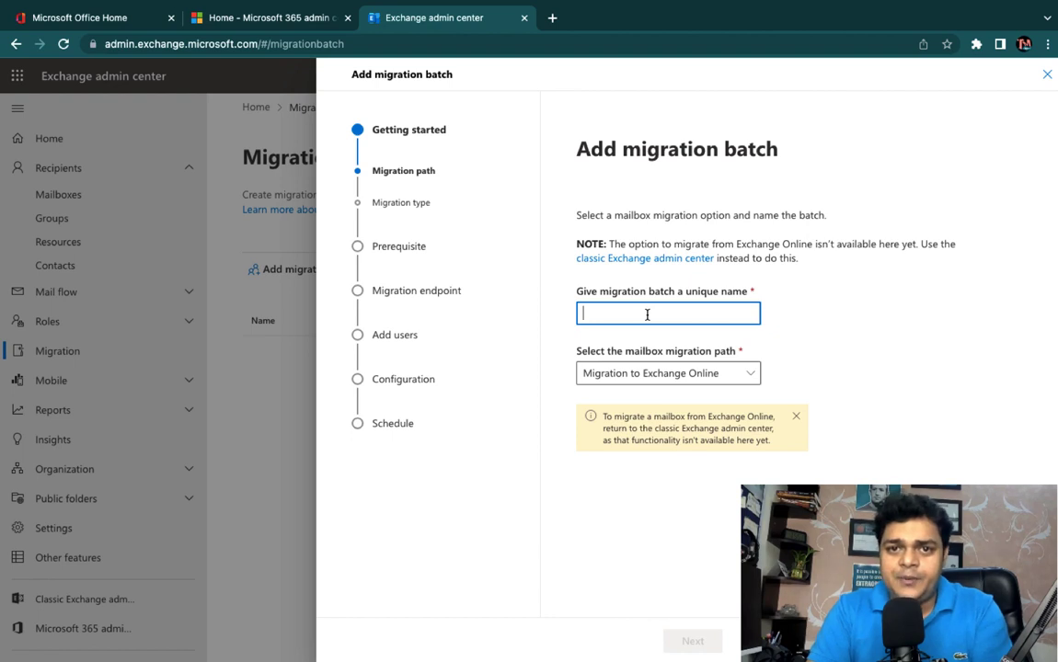
{"action": "type", "text": "Mig"}
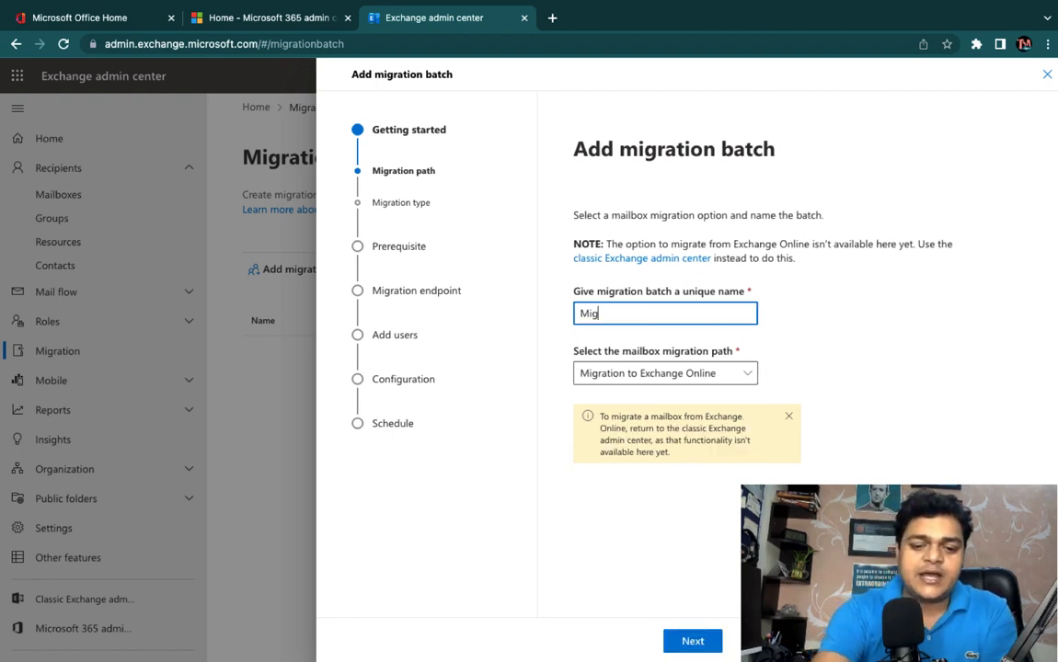
{"action": "type", "text": "ration-"}
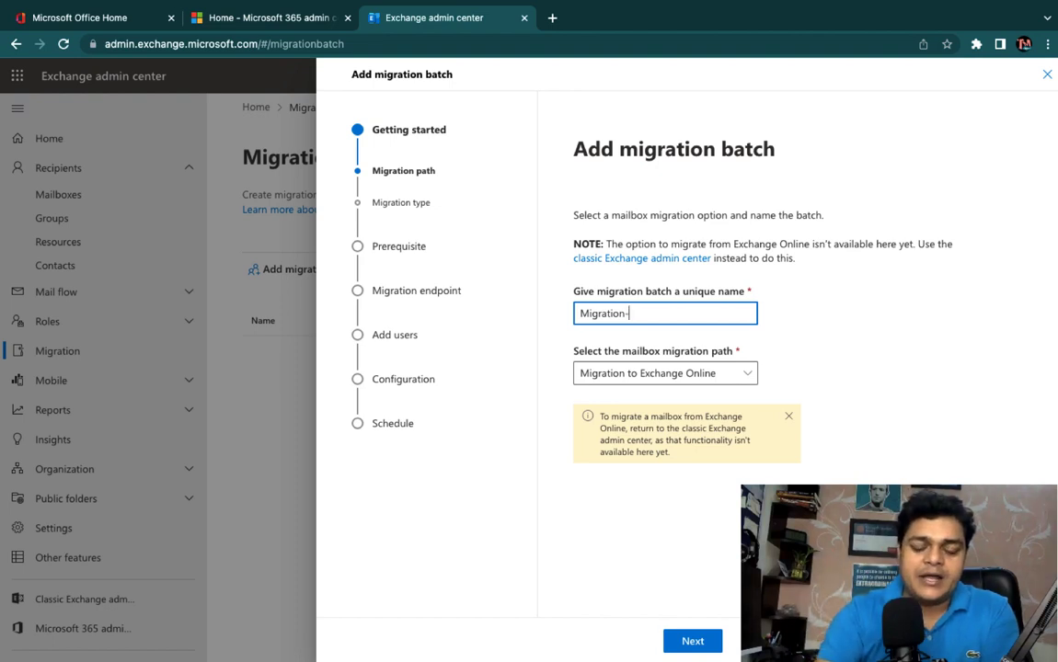
{"action": "type", "text": "ataks"}
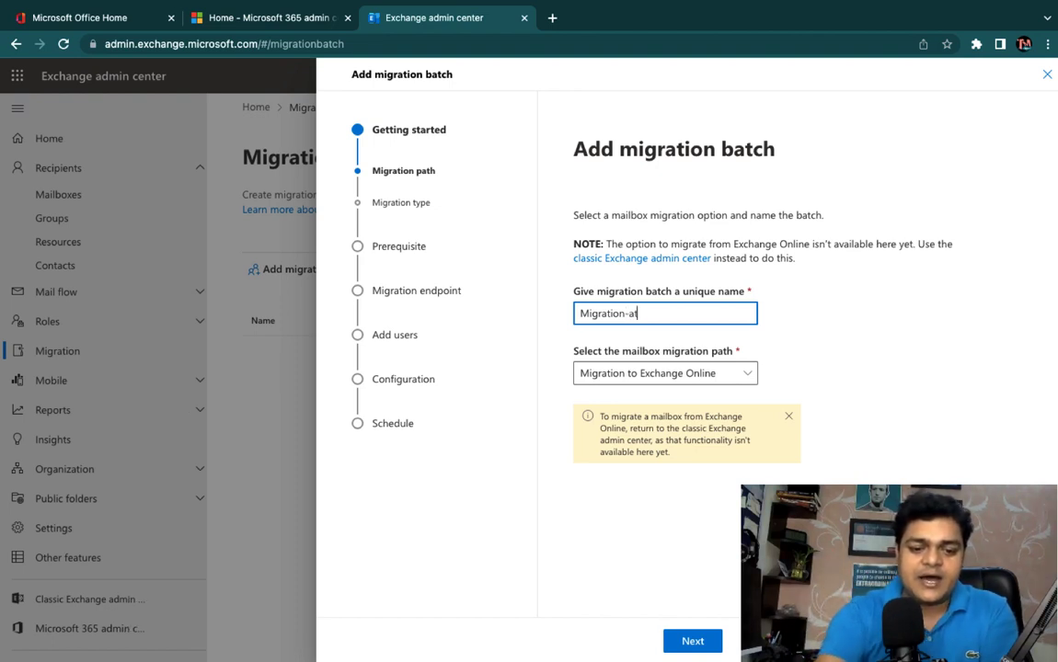
{"action": "key", "text": "BackSpace"}
{"action": "key", "text": "BackSpace"}
{"action": "key", "text": "BackSpace"}
{"action": "key", "text": "BackSpace"}
{"action": "key", "text": "BackSpace"}
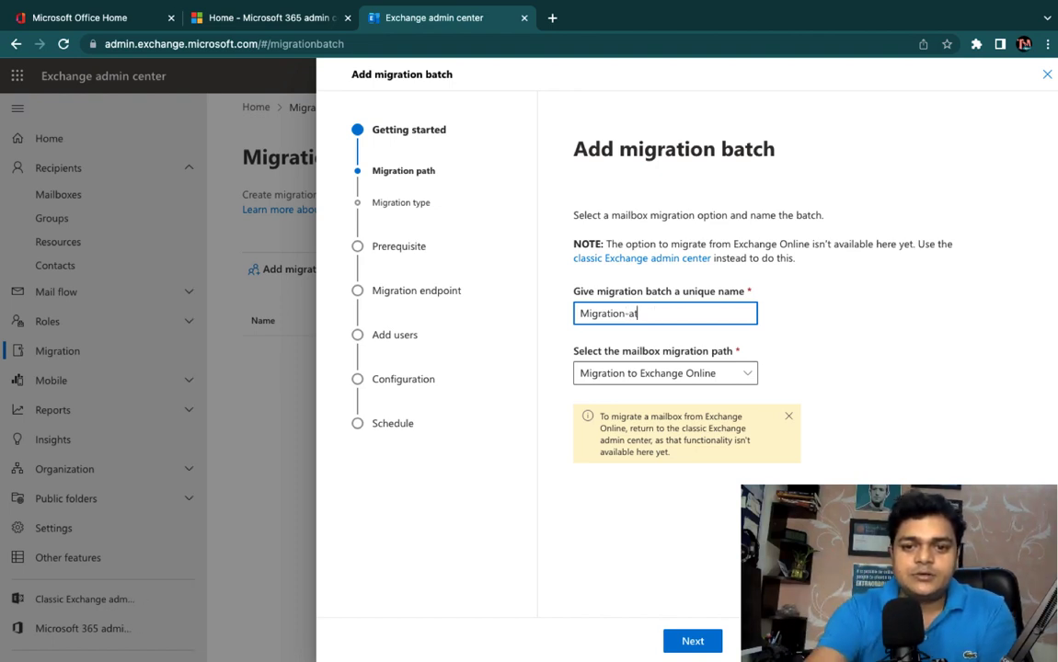
{"action": "type", "text": "tasks"}
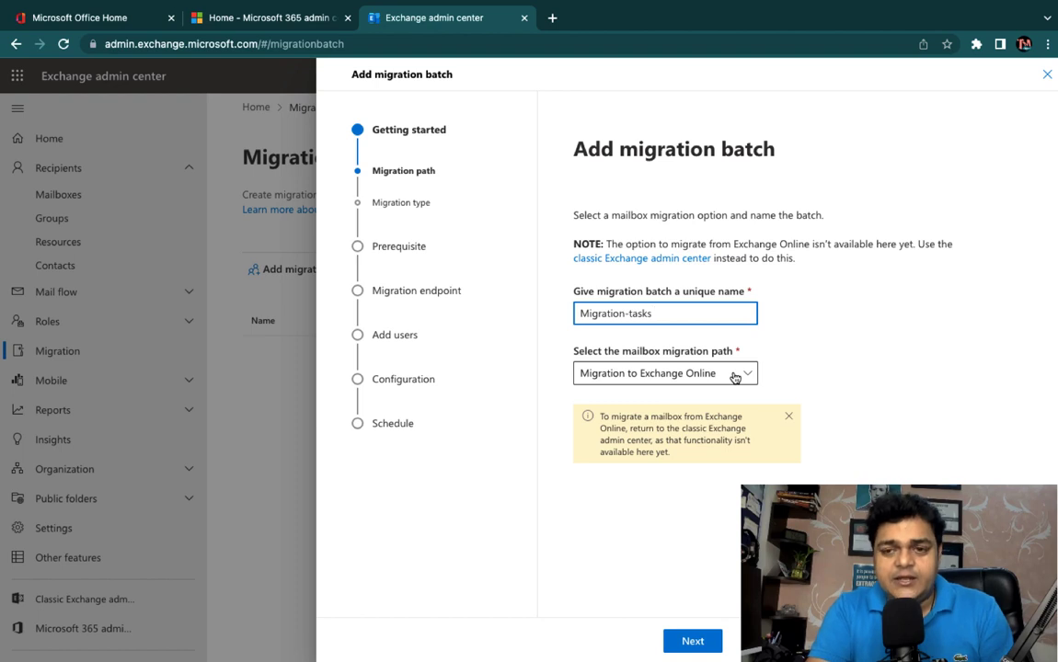
Set the path to Migration to Exchange Online and the type to Google Workspace (Gmail) migration, and continue to the prerequisites
{"action": "left_click", "coordinate": [735, 379]}
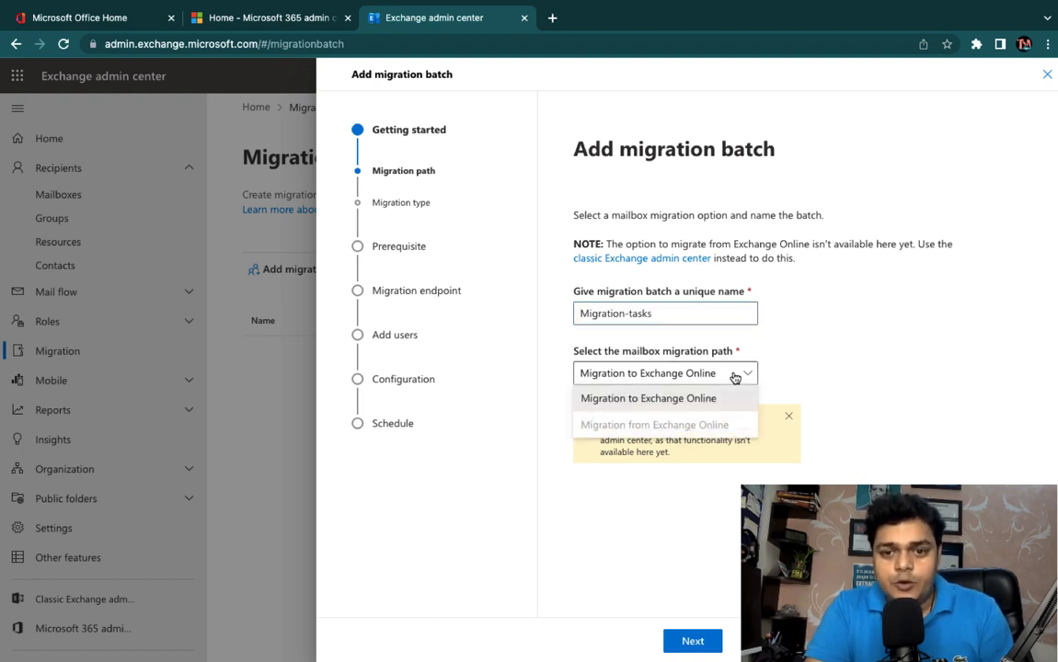
{"action": "left_click", "coordinate": [644, 400]}
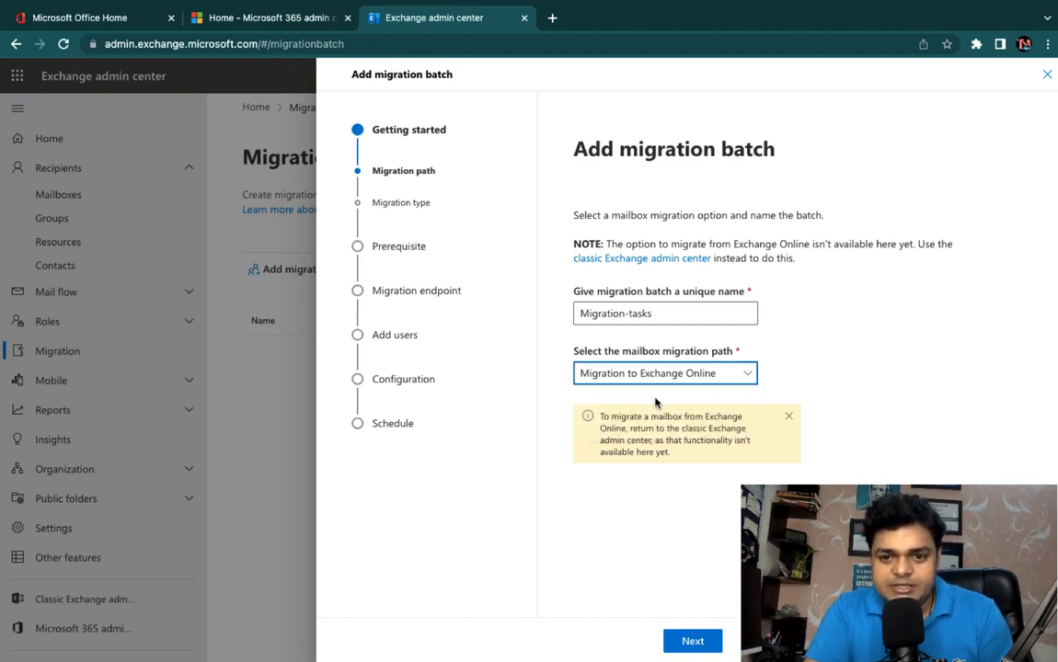
{"action": "left_click", "coordinate": [692, 640]}
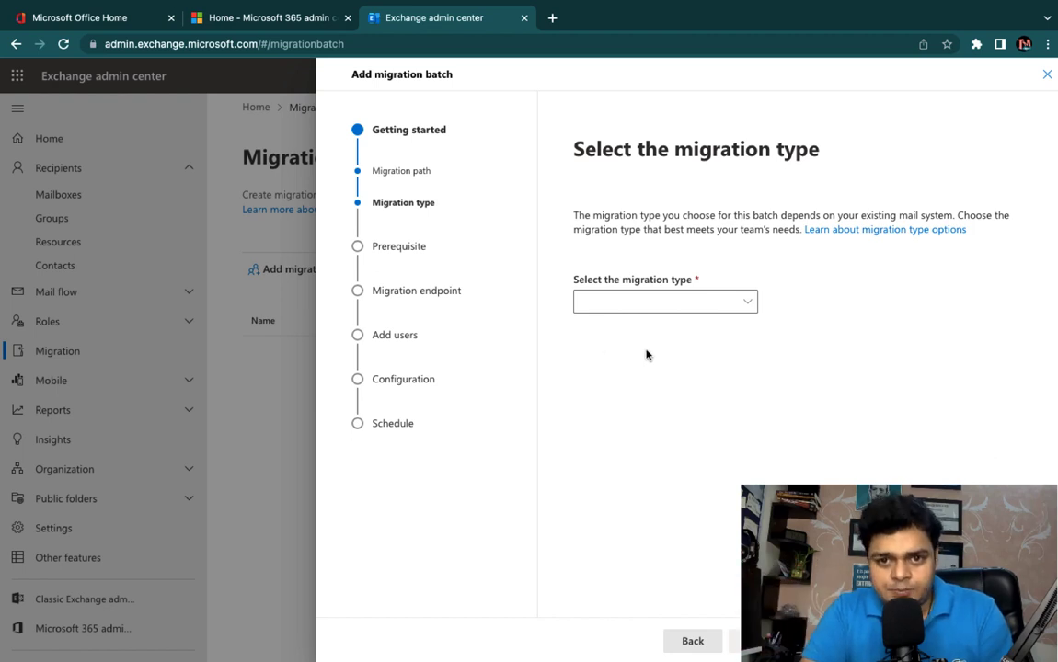
{"action": "left_click", "coordinate": [710, 310]}
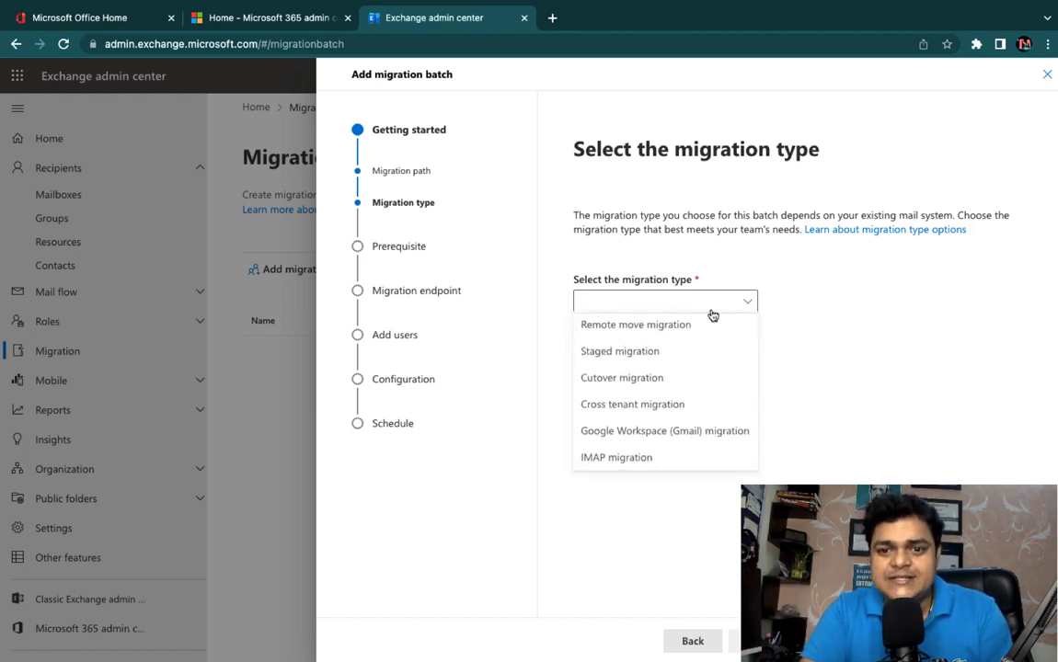
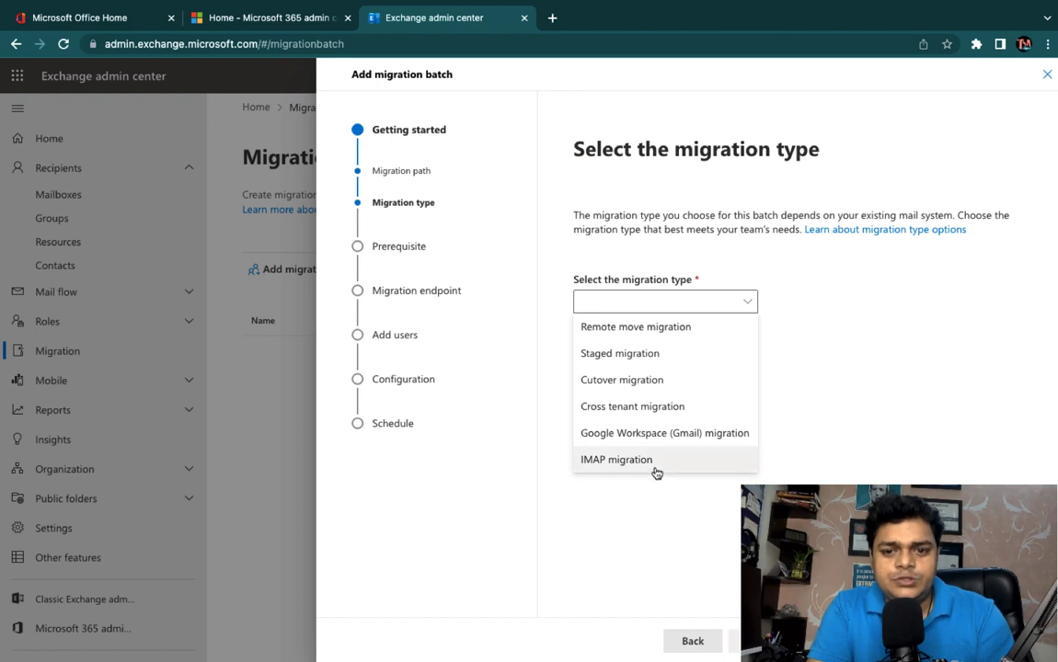
{"action": "left_click", "coordinate": [642, 436]}
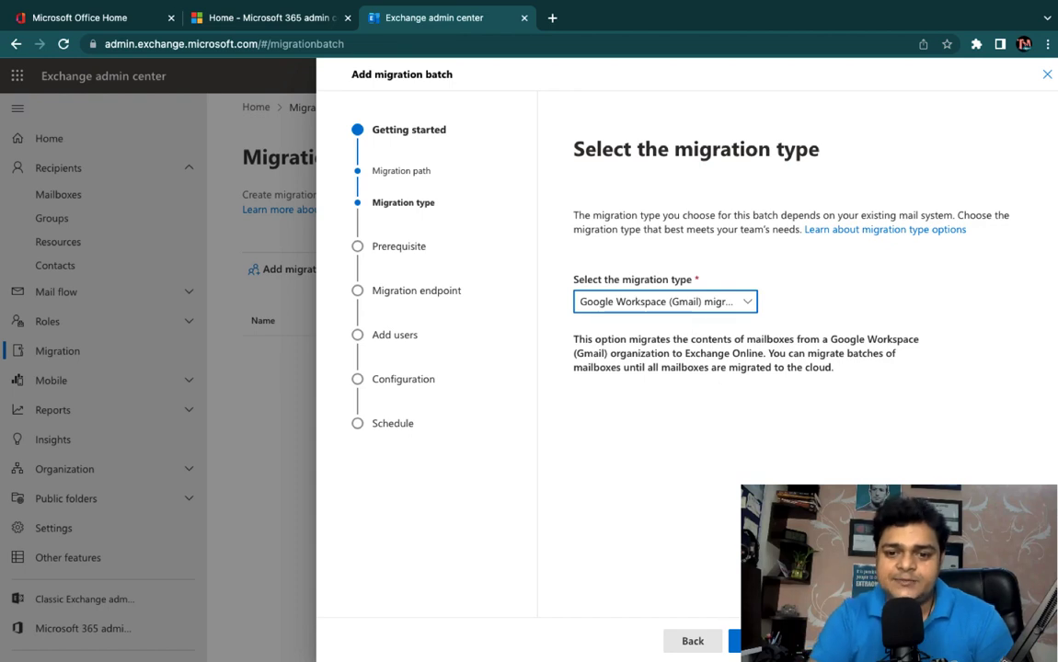
{"action": "left_click", "coordinate": [747, 642]}
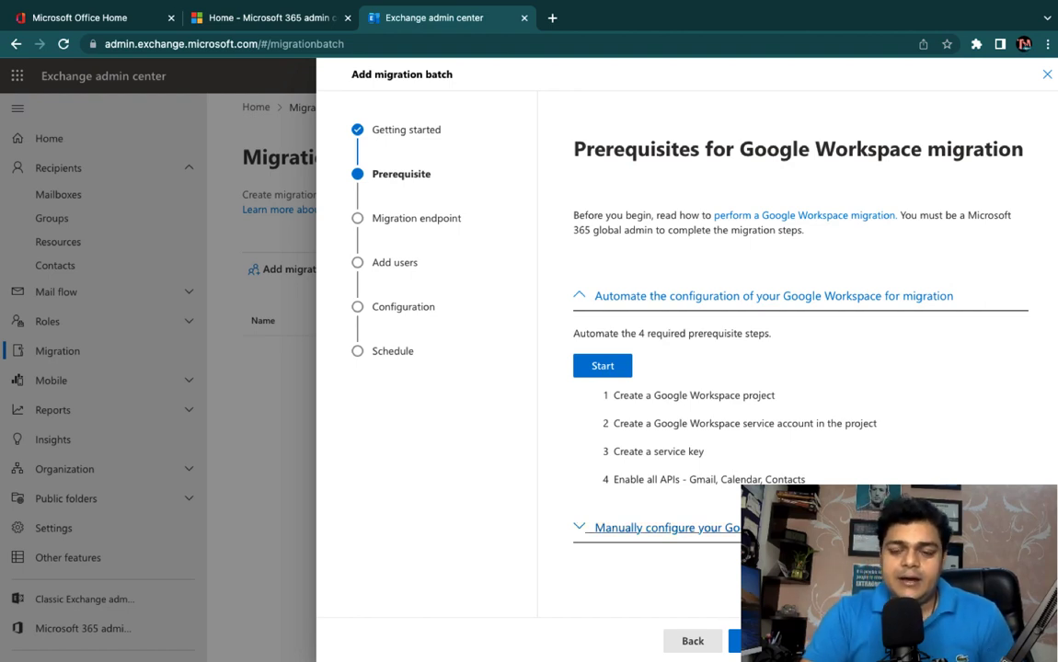
Go back to the first page of the migration batch wizard and close it without creating the batch
{"action": "left_click", "coordinate": [692, 642]}
{"action": "left_click", "coordinate": [692, 643]}
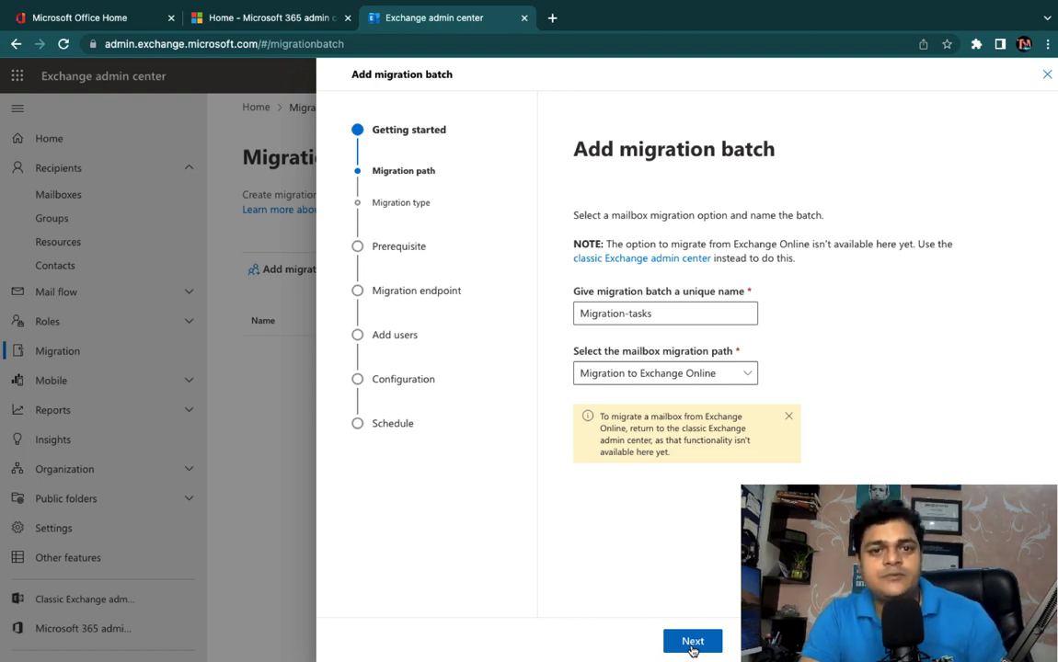
{"action": "left_click", "coordinate": [1048, 75]}
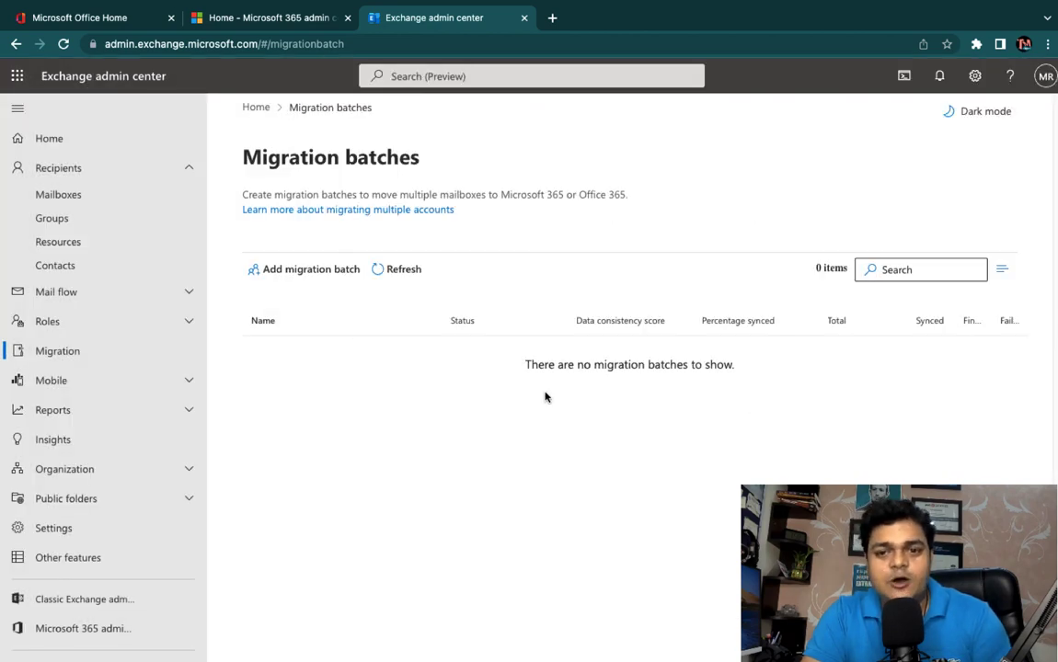
View the quarantined devices and device access rules under mobile device access
{"action": "left_click", "coordinate": [53, 390]}
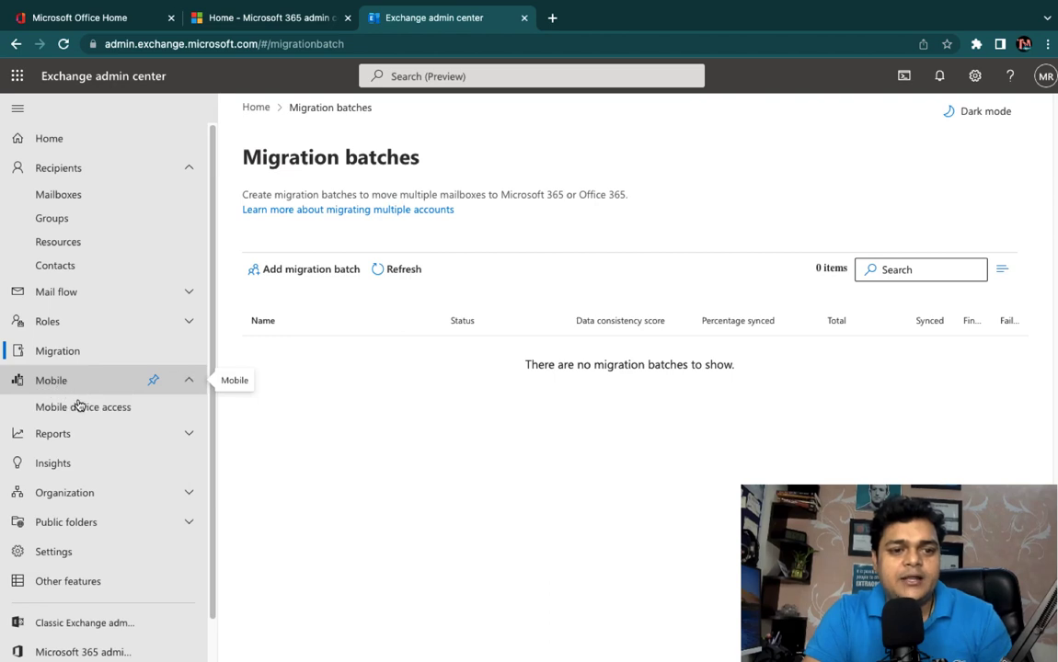
{"action": "left_click", "coordinate": [85, 411]}
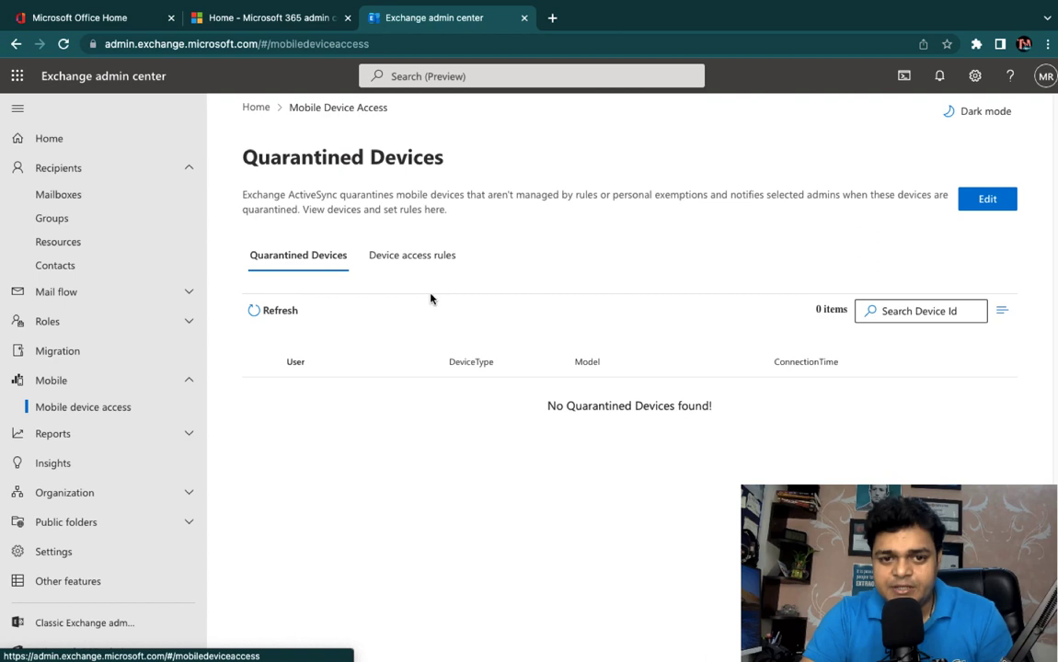
{"action": "left_click", "coordinate": [421, 267]}
{"action": "left_click", "coordinate": [307, 255]}
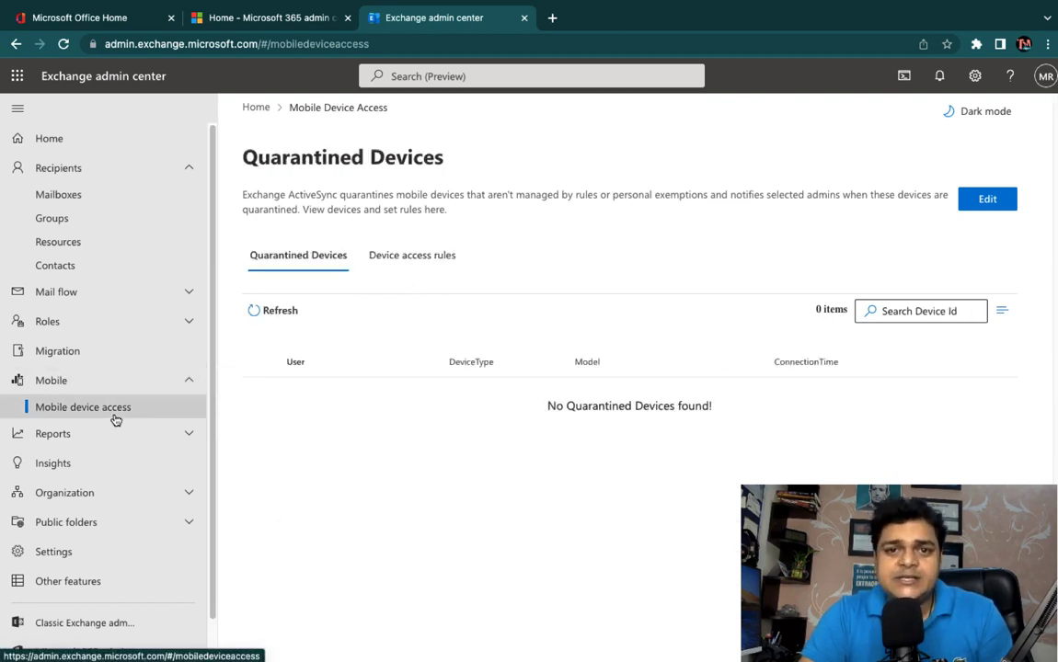
Start a migration batch named test with the Migration to Exchange Online path and show the available migration types
{"action": "left_click", "coordinate": [71, 350]}
{"action": "left_click", "coordinate": [331, 274]}
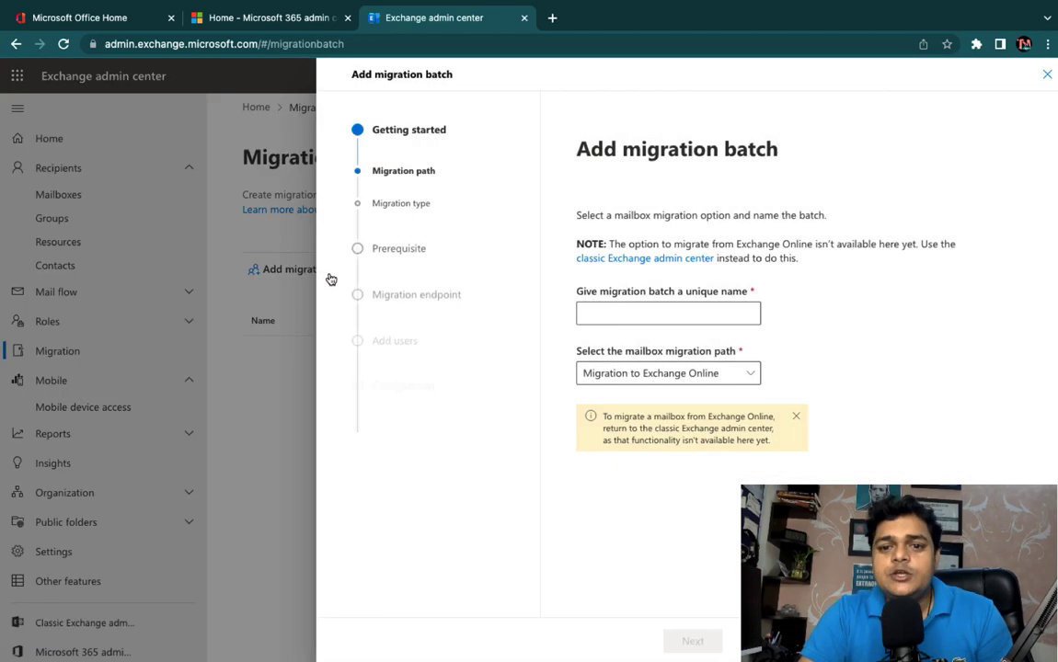
{"action": "left_click", "coordinate": [705, 311]}
{"action": "type", "text": "test"}
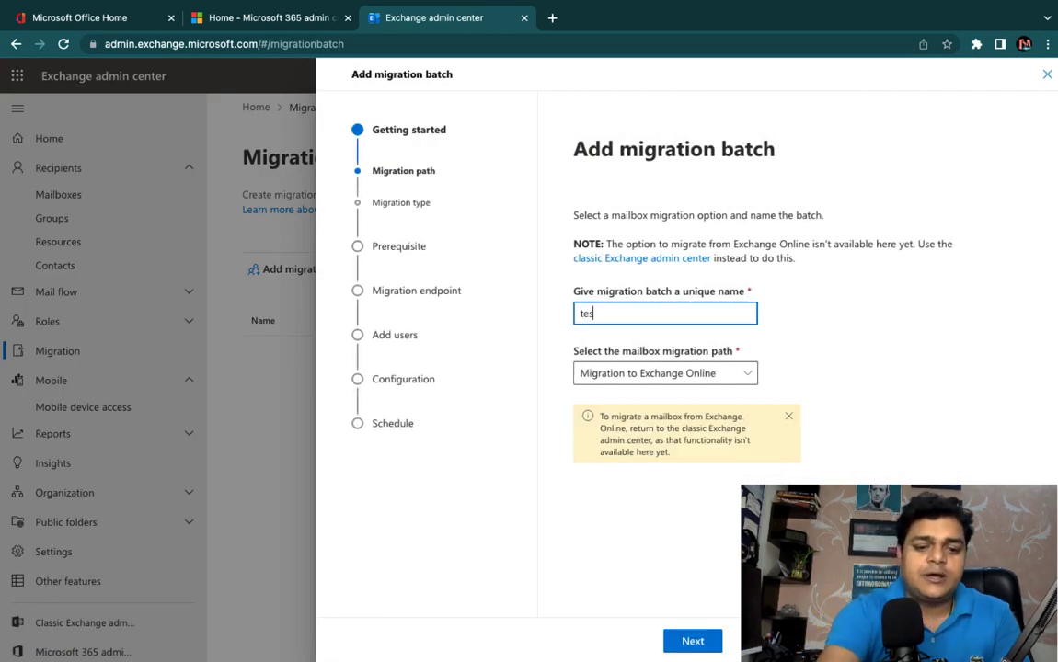
{"action": "left_click", "coordinate": [694, 645]}
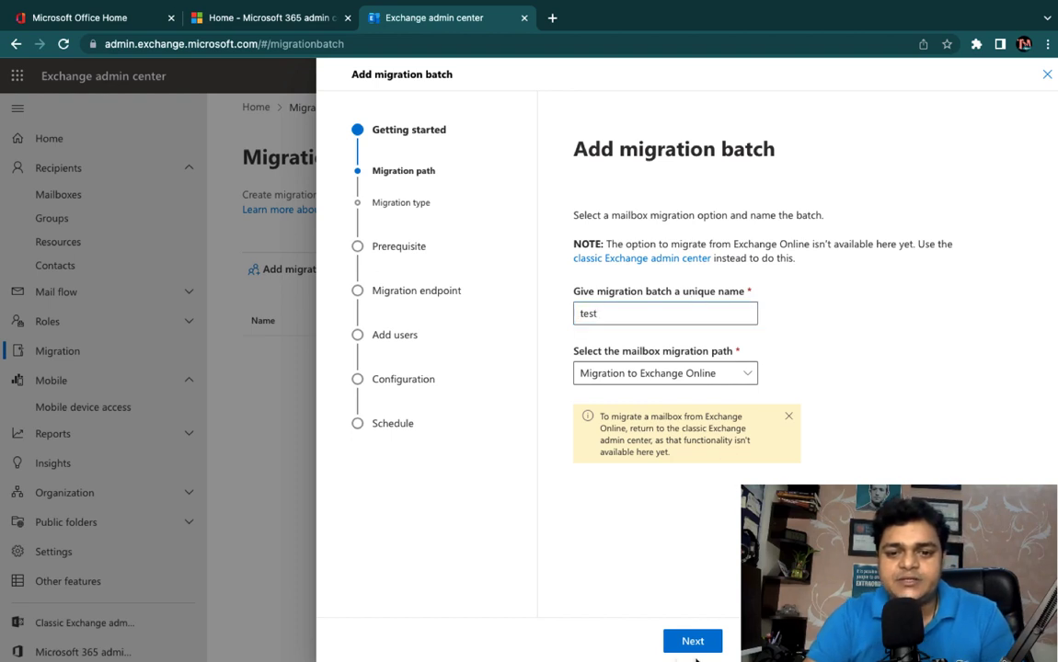
{"action": "left_click", "coordinate": [669, 303]}
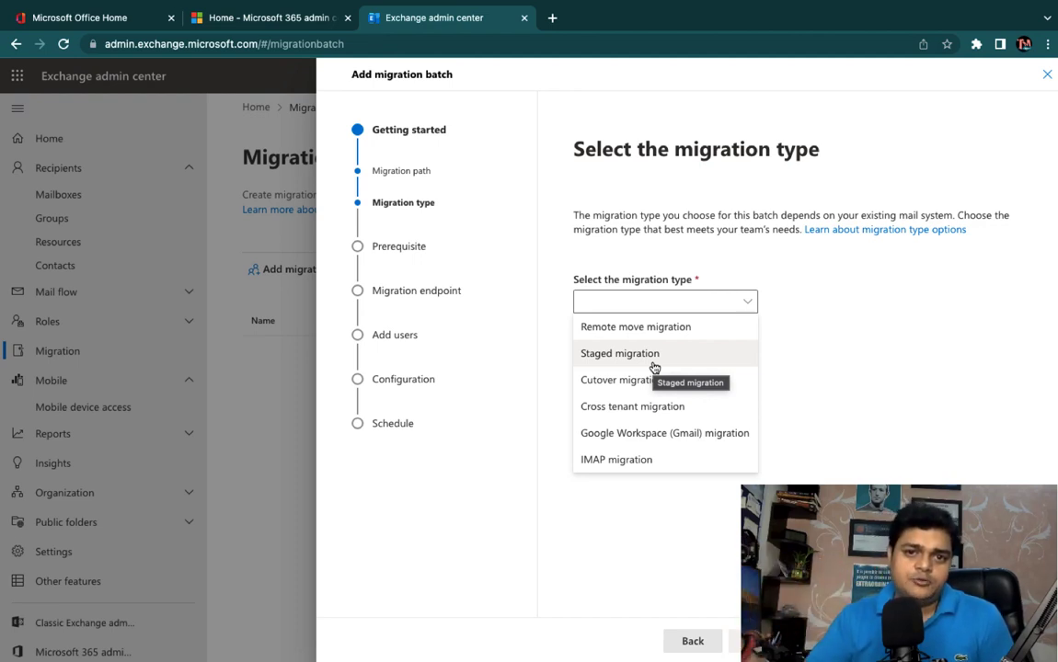
Close the migration batch wizard without choosing a migration type and return to the desktop
{"action": "left_click", "coordinate": [266, 391]}
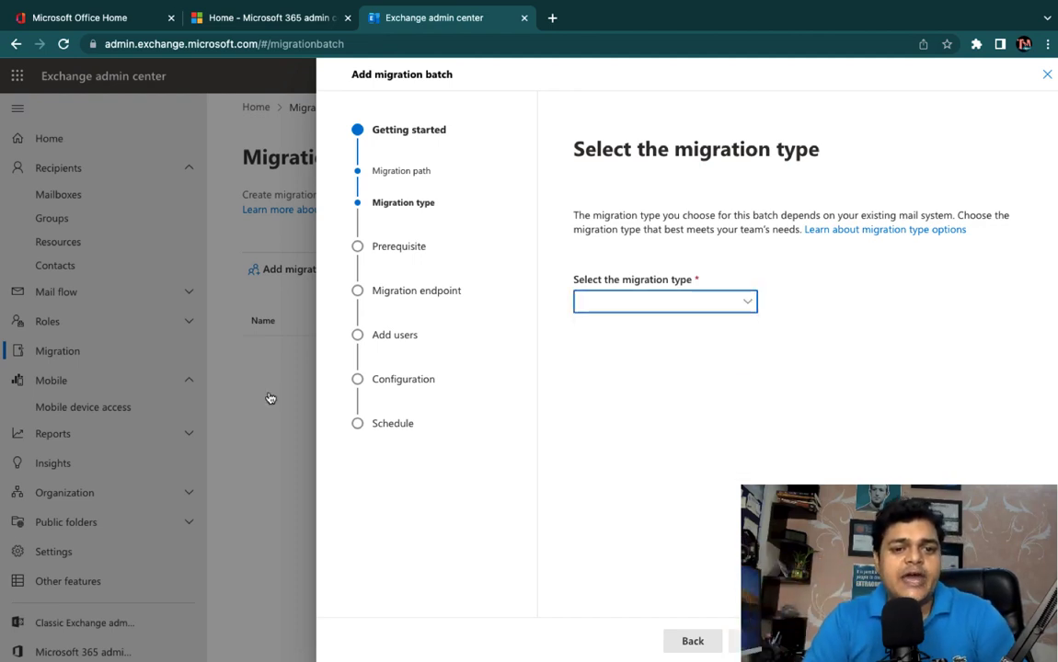
{"action": "left_click", "coordinate": [1047, 74]}
{"action": "scroll", "coordinate": [78, 533], "scroll_direction": "down", "scroll_amount": 1}
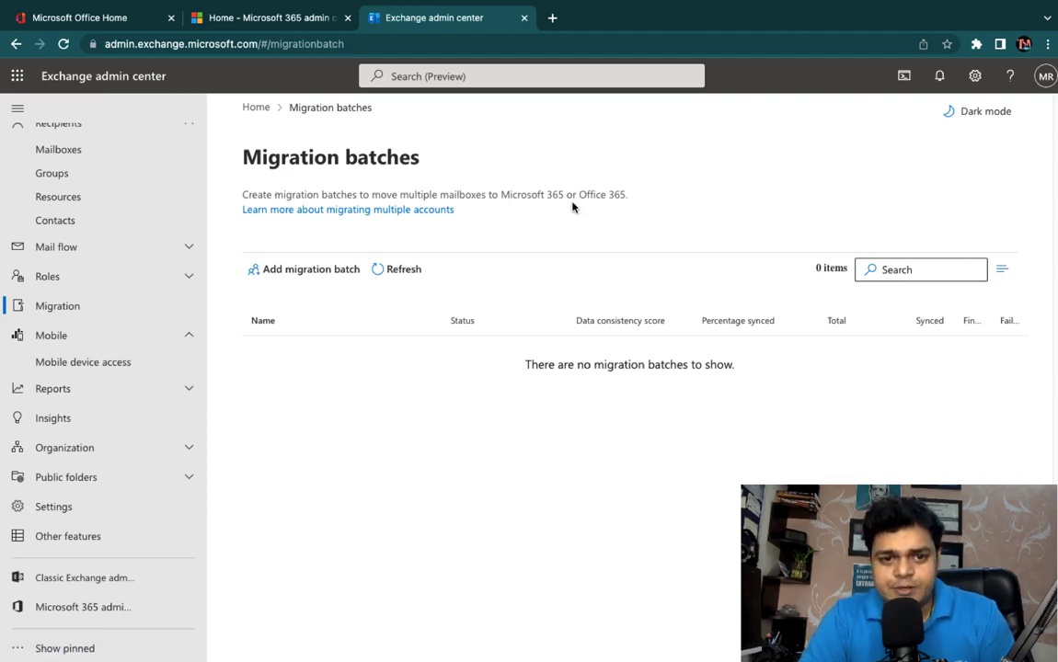
{"action": "key", "text": "ctrl+Left"}
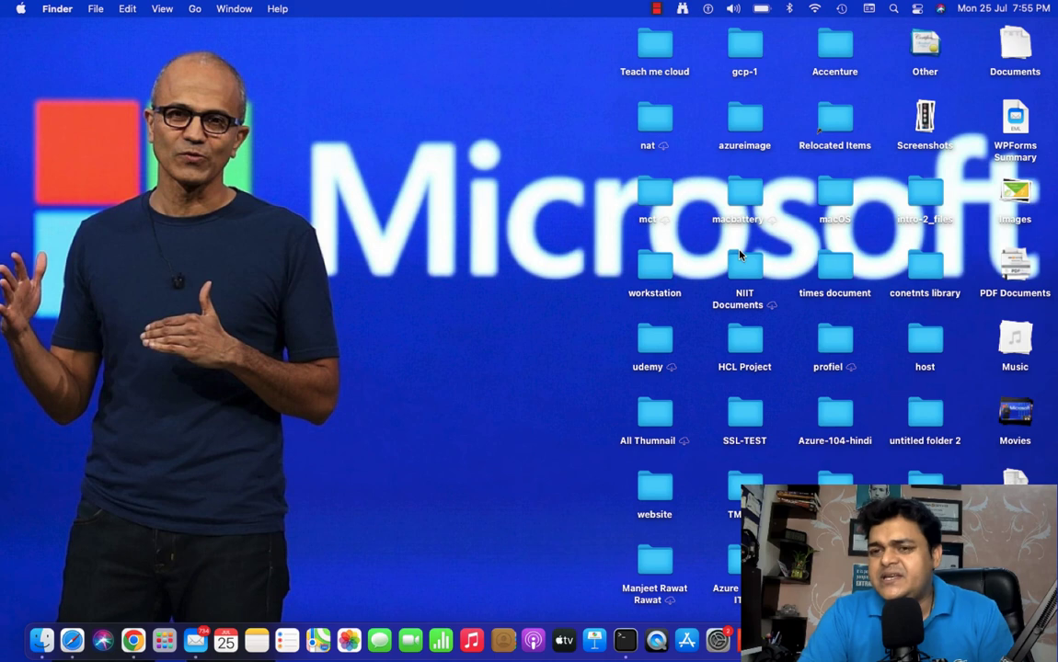